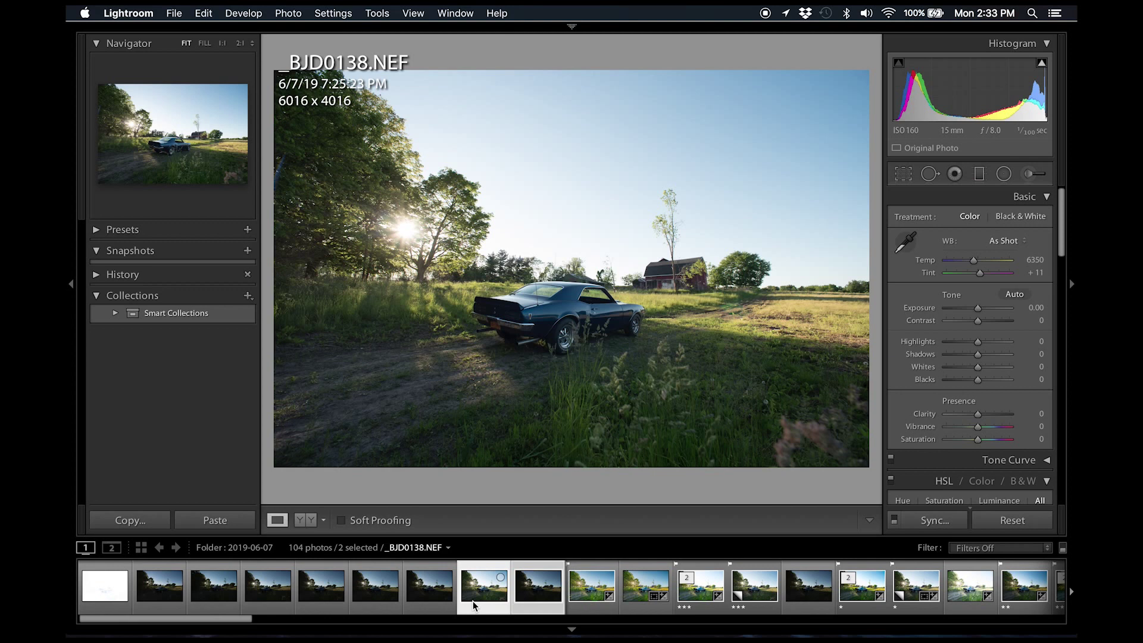
Step: Set a fixed Custom white balance of temperature 6350 on _BJD0139.NEF and sync it to the selected _BJD0138.NEF
key(Right)
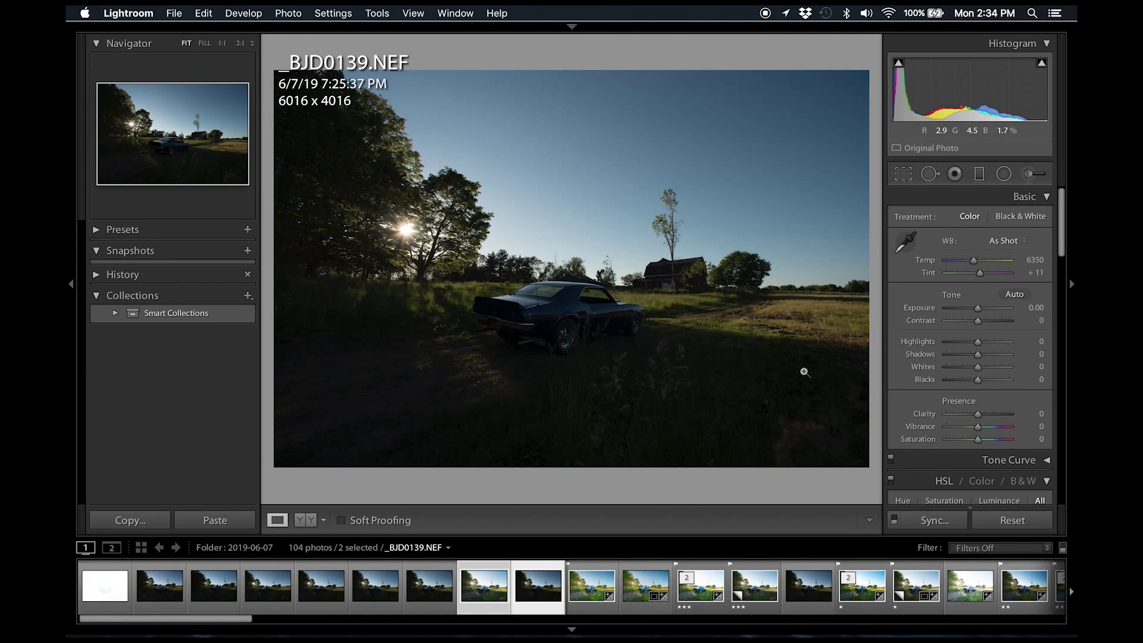
click(1031, 260)
key(Up)
key(Down)
key(Return)
key(super+shift+s)
key(Return)
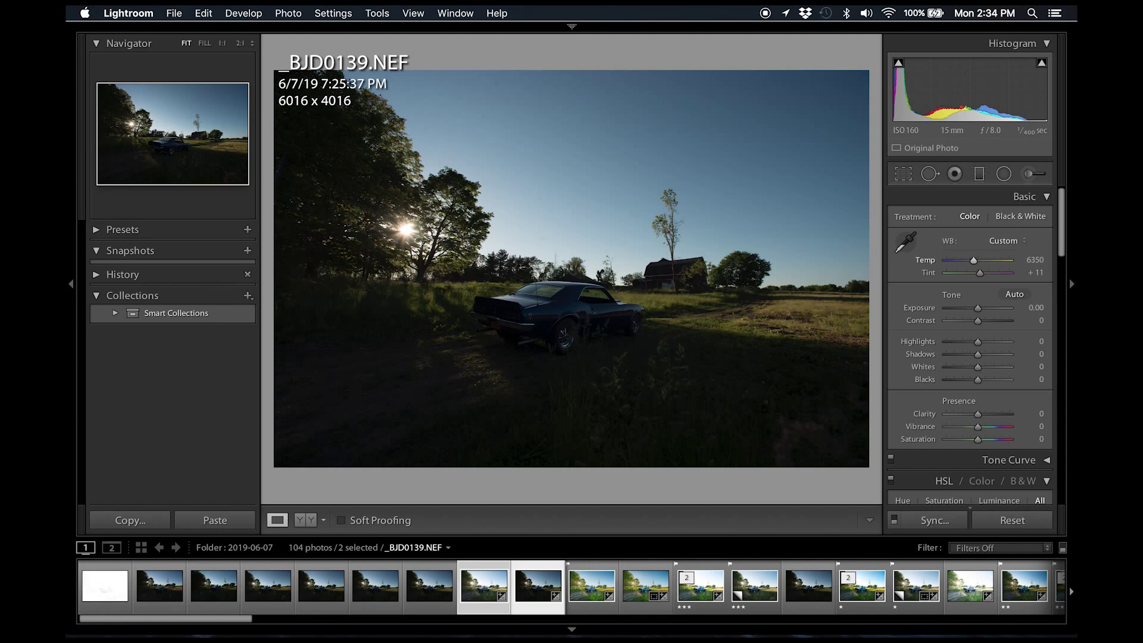
key(Left)
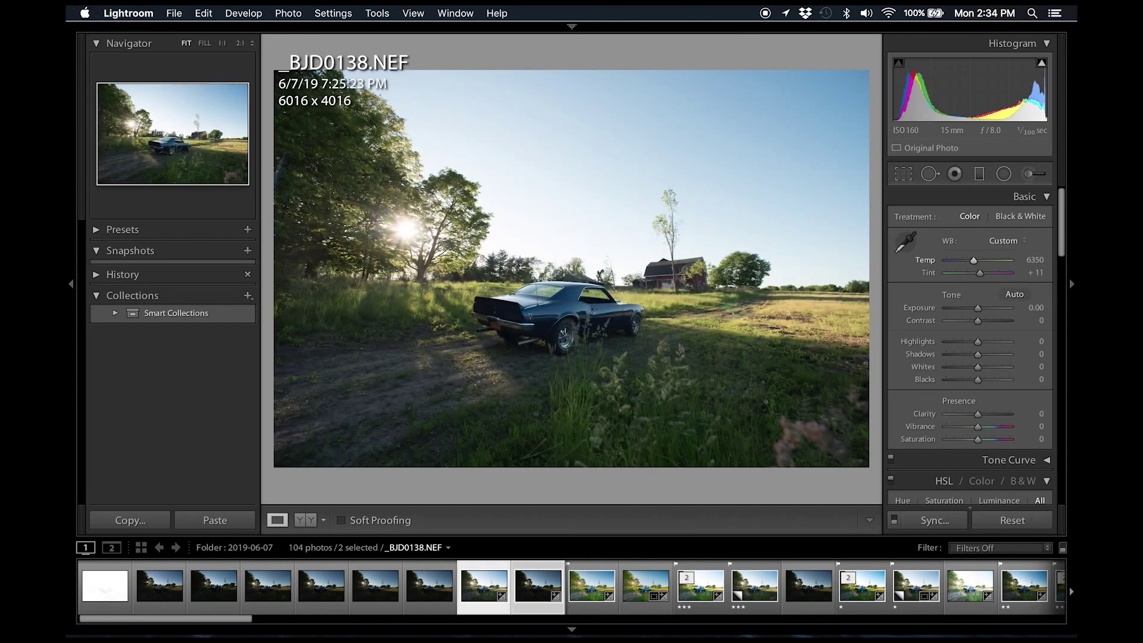
key(Right)
Step: Turn off sharpening on _BJD0139.NEF by setting its amount to 0
scroll(1001, 374, down, 10)
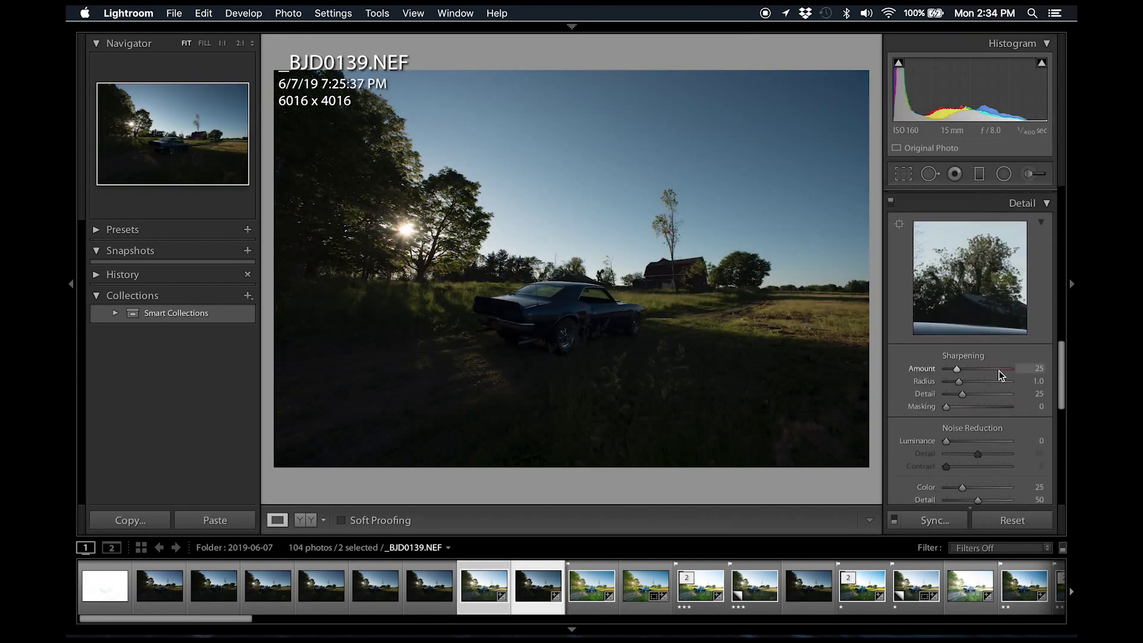
click(1034, 369)
key(Return)
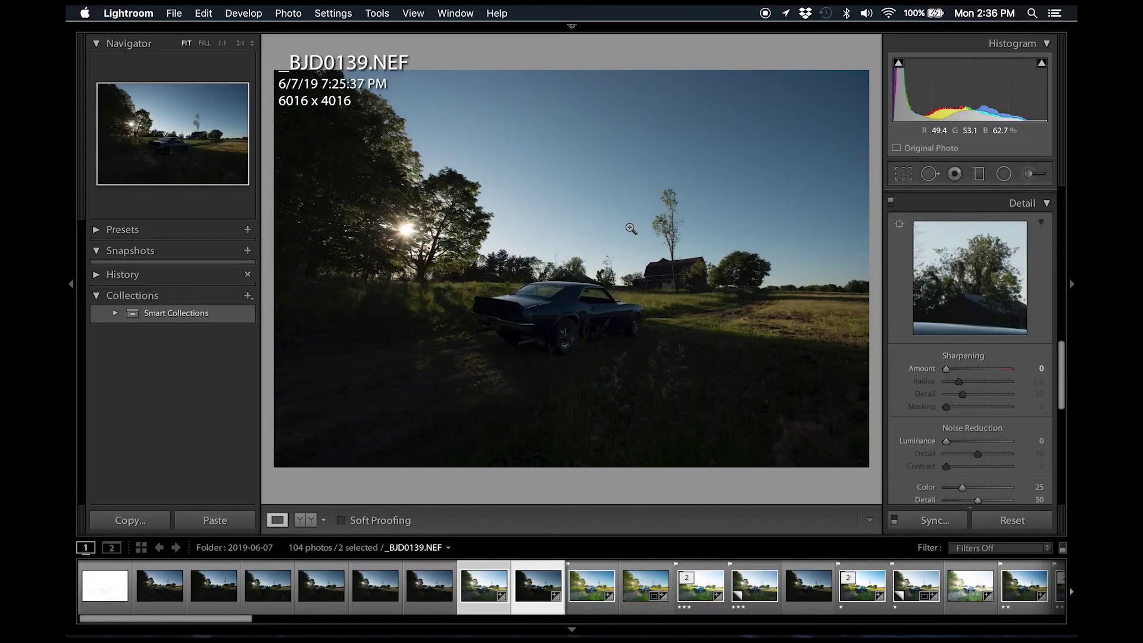
key(super+Left)
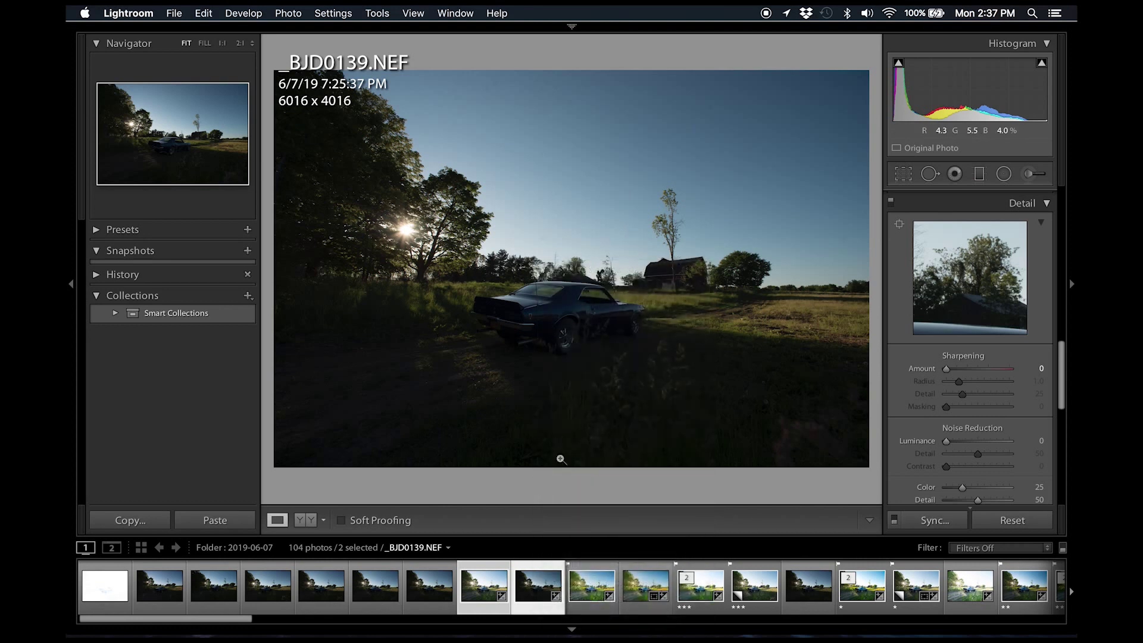
Step: Send the two selected exposures to Photoshop with Merge to HDR
right_click(531, 595)
mouse_move(649, 340)
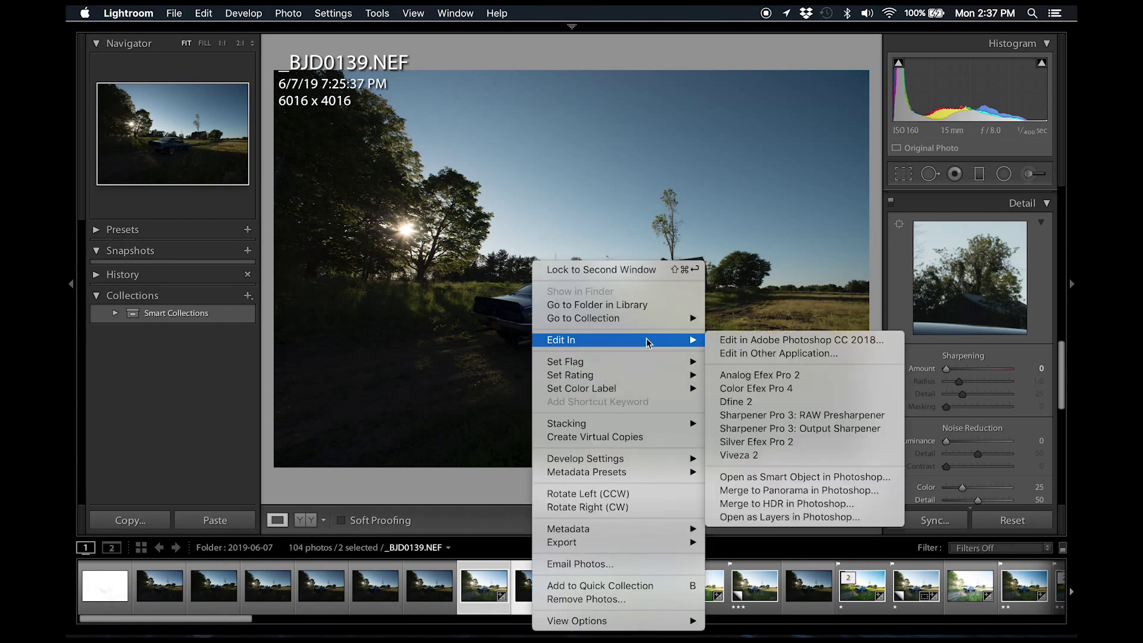
click(784, 504)
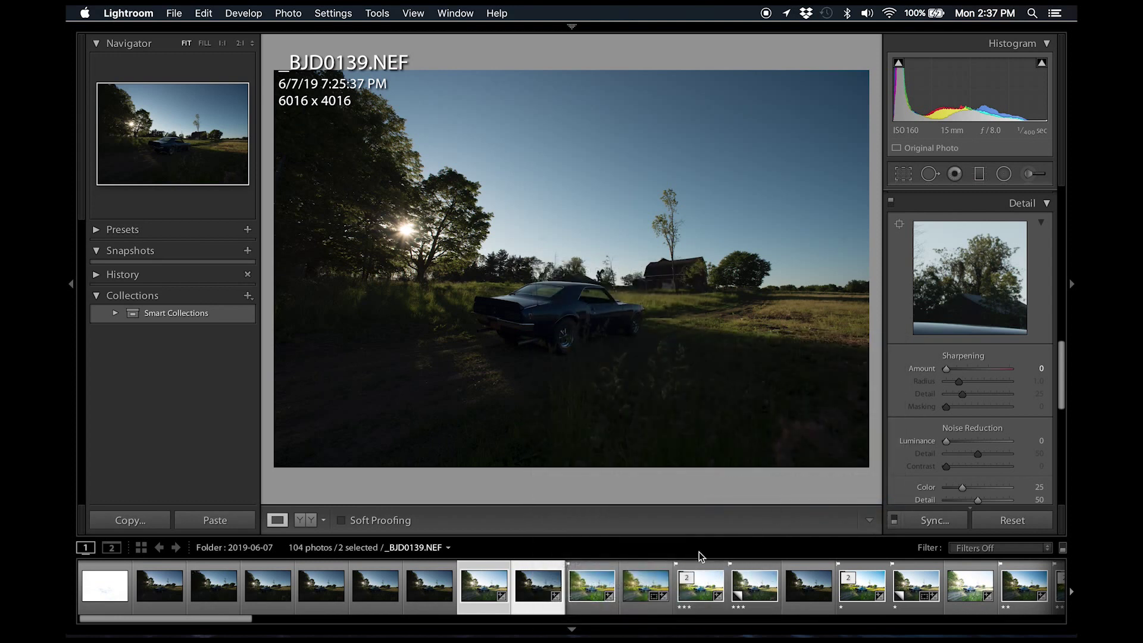
key(Return)
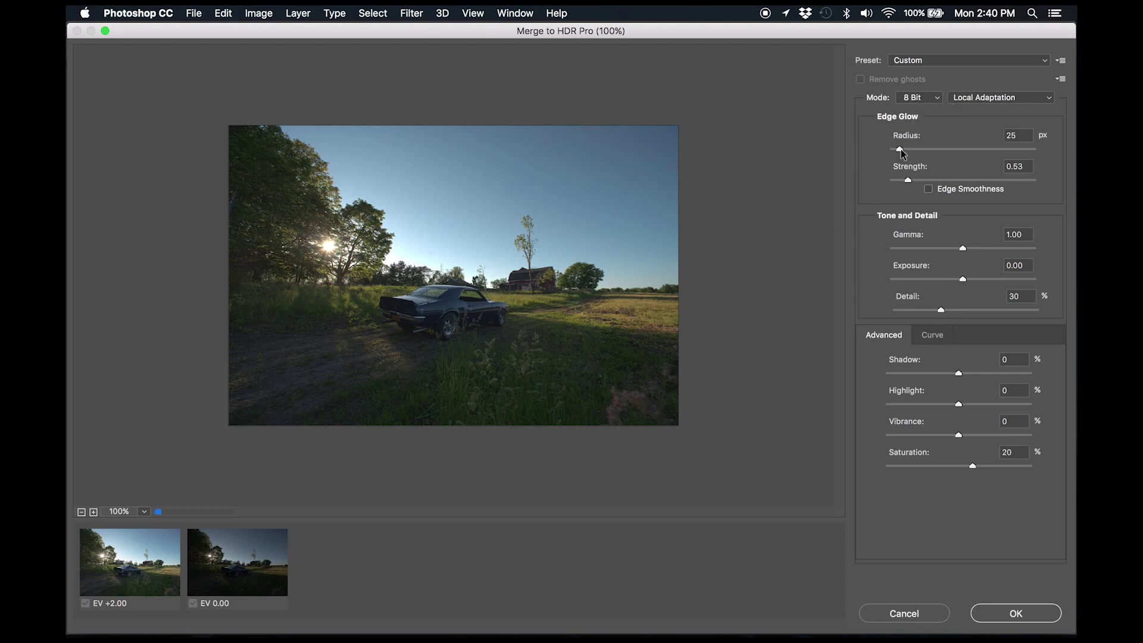
Step: Try an edge glow radius of 270 px, strength of 2.09 and gamma of 0.59 on the HDR merge
drag(948, 148, 964, 180)
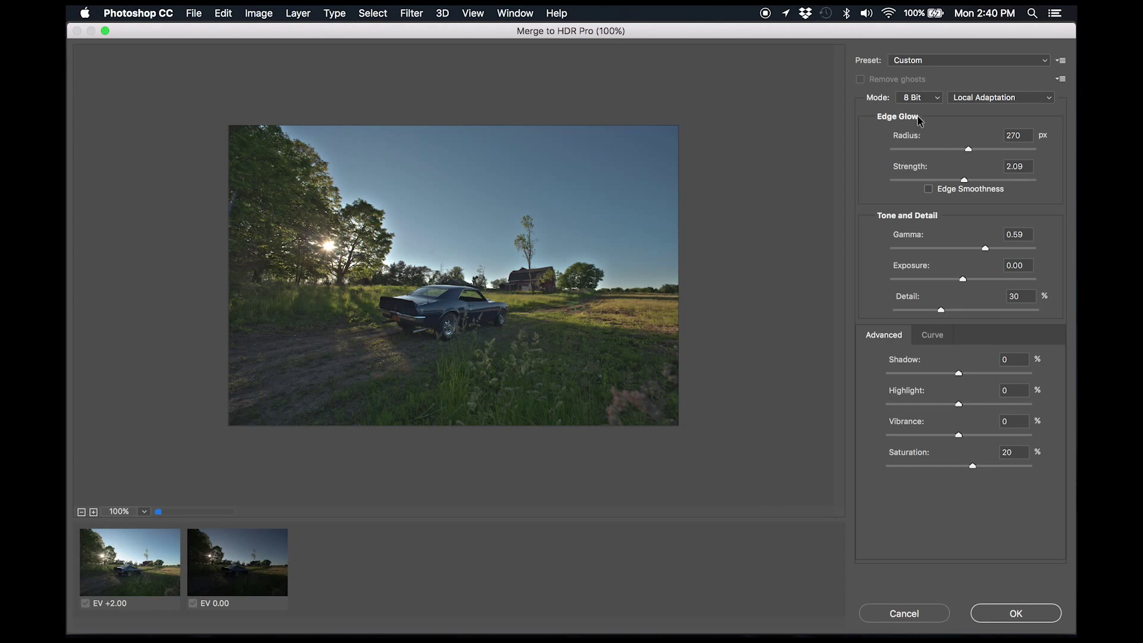
Step: Switch the HDR merge to 32 Bit mode and open it for toning in Adobe Camera Raw
click(932, 102)
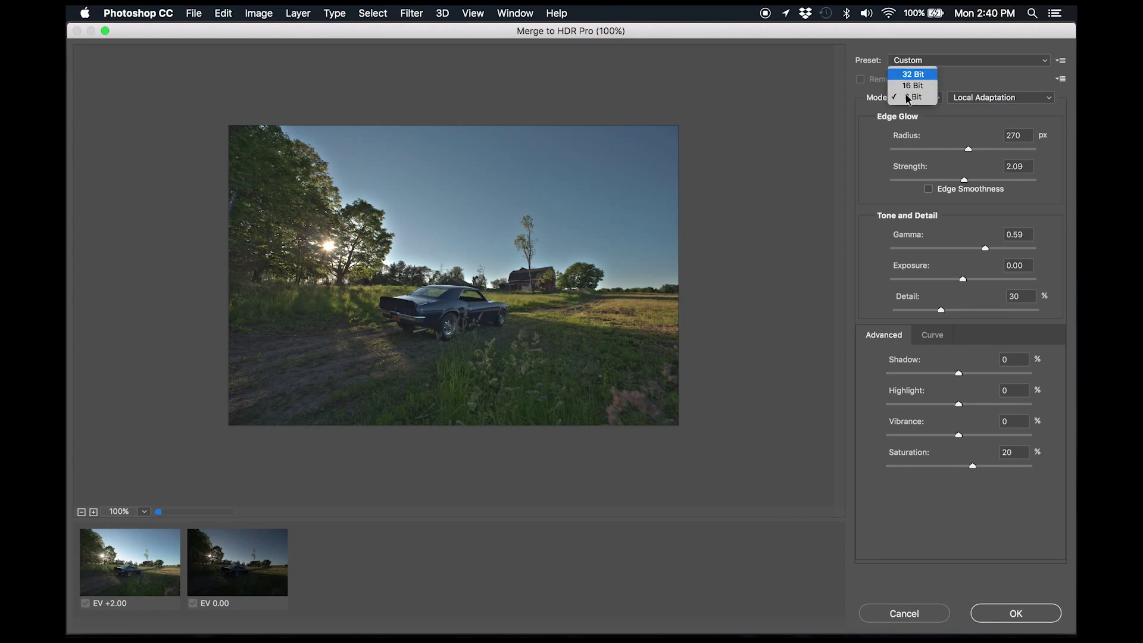
click(919, 75)
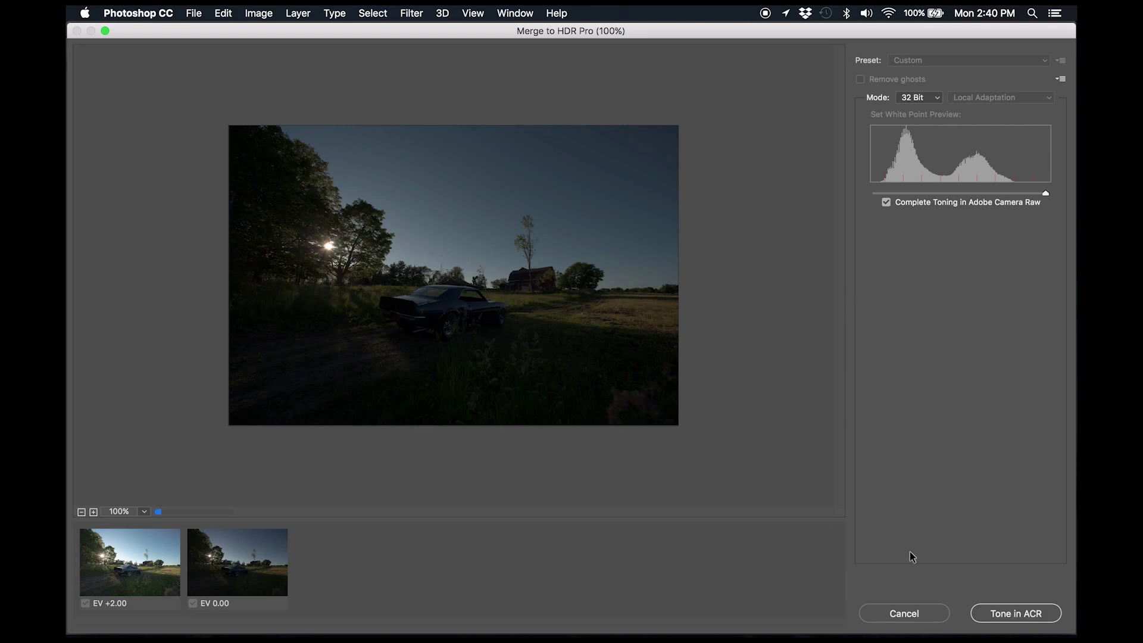
click(951, 200)
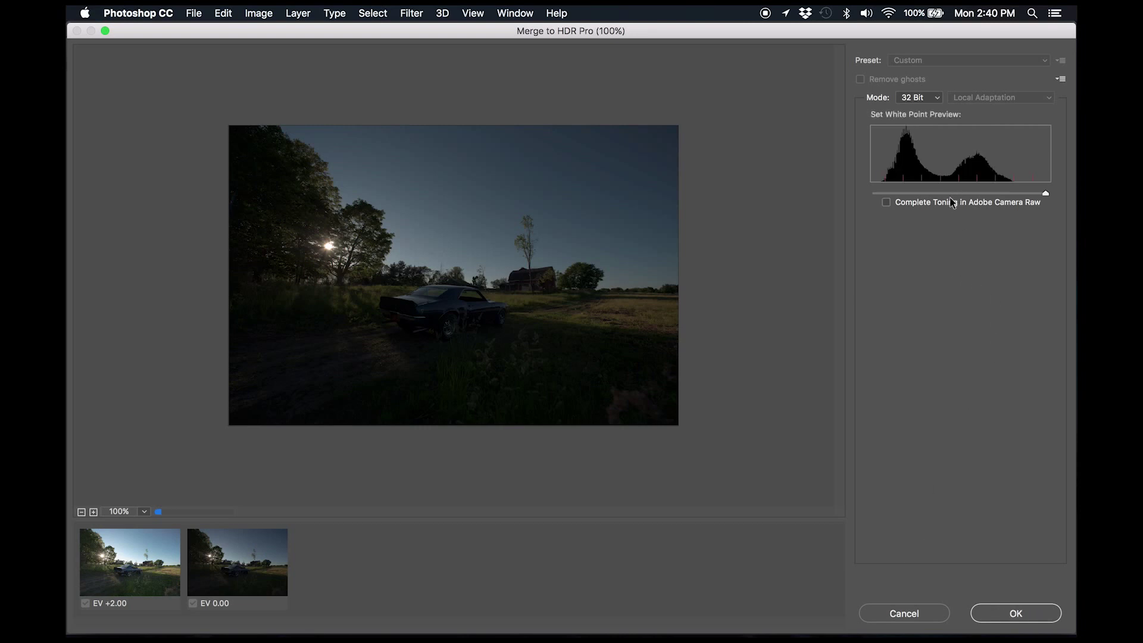
click(944, 200)
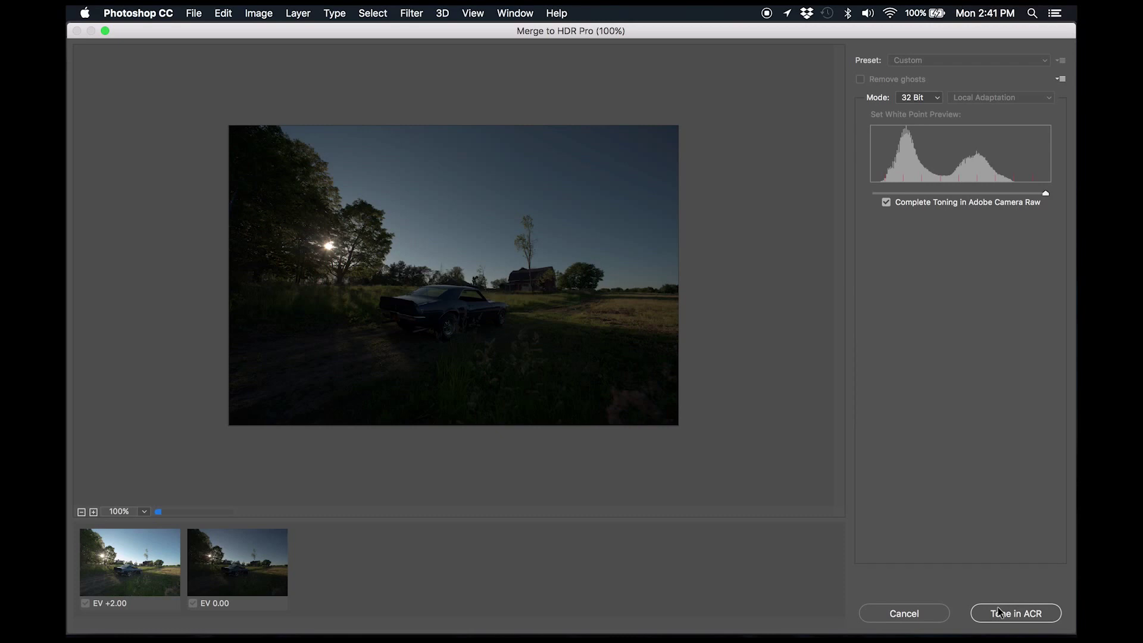
click(999, 612)
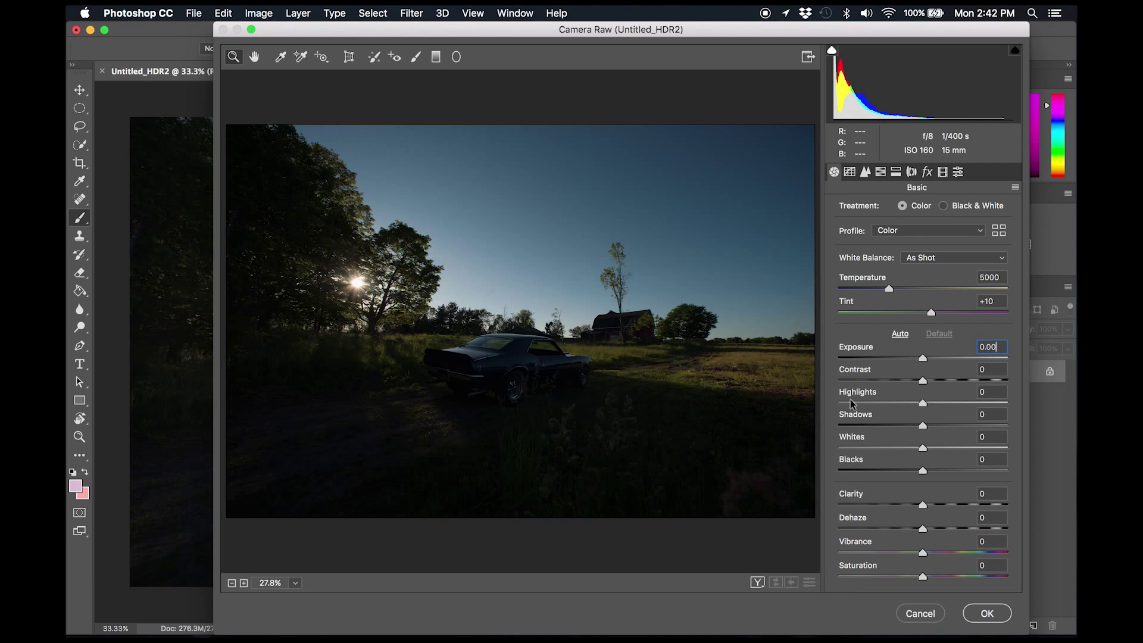
Step: Set the merged image's basic tones to exposure +1.45, highlights about -90 and shadows +90
drag(922, 404, 879, 410)
click(977, 348)
scroll(976, 350, up, 10)
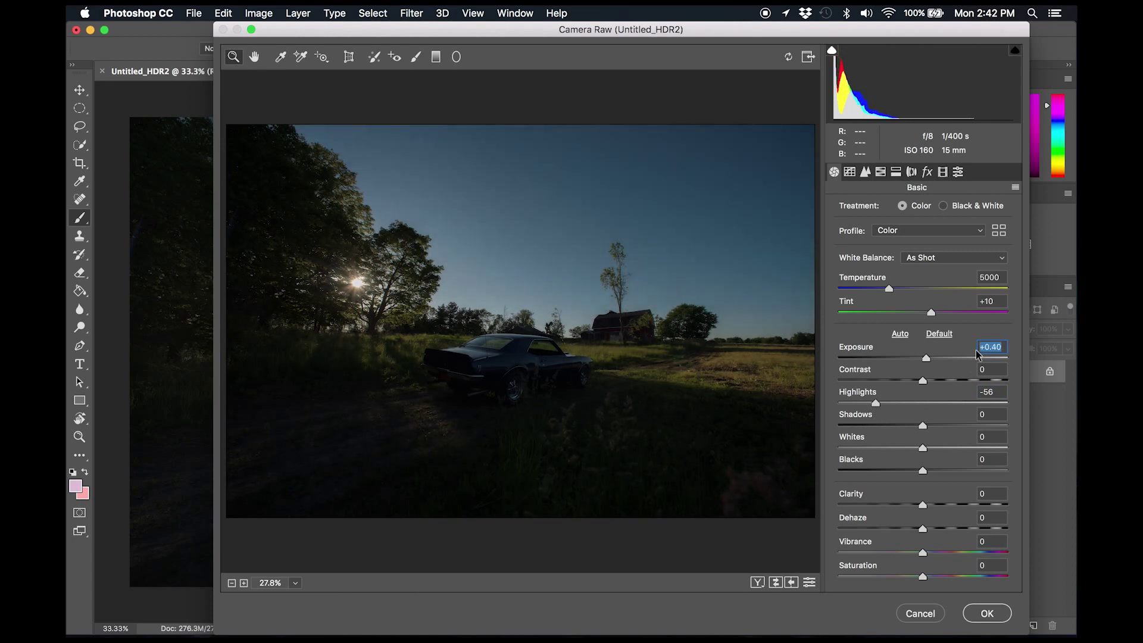
scroll(976, 350, up, 4)
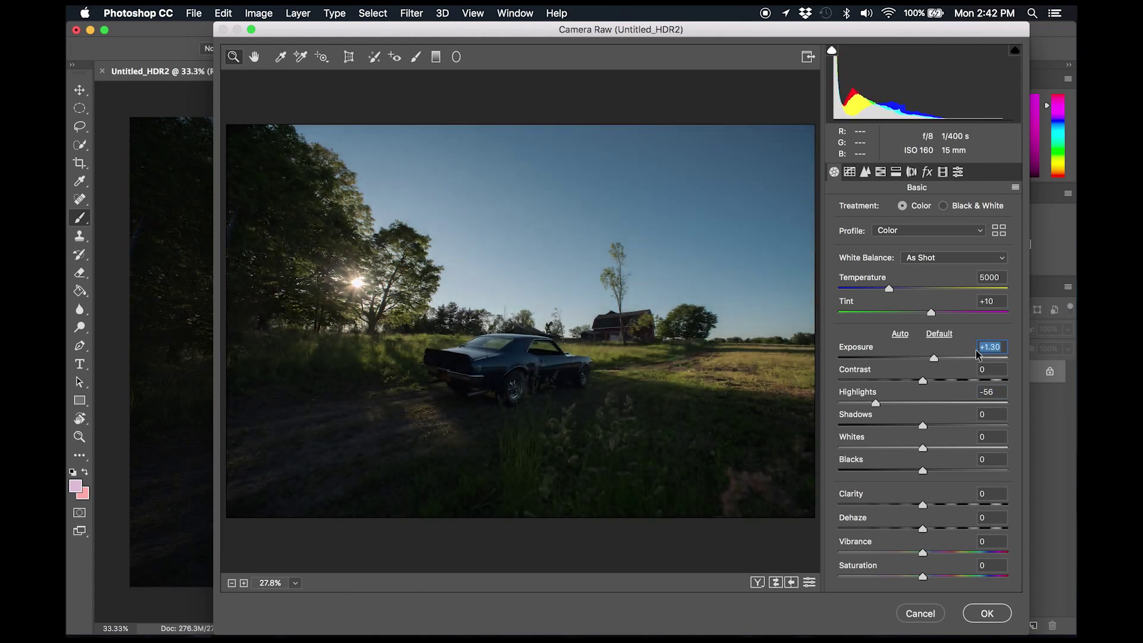
scroll(976, 350, up, 1)
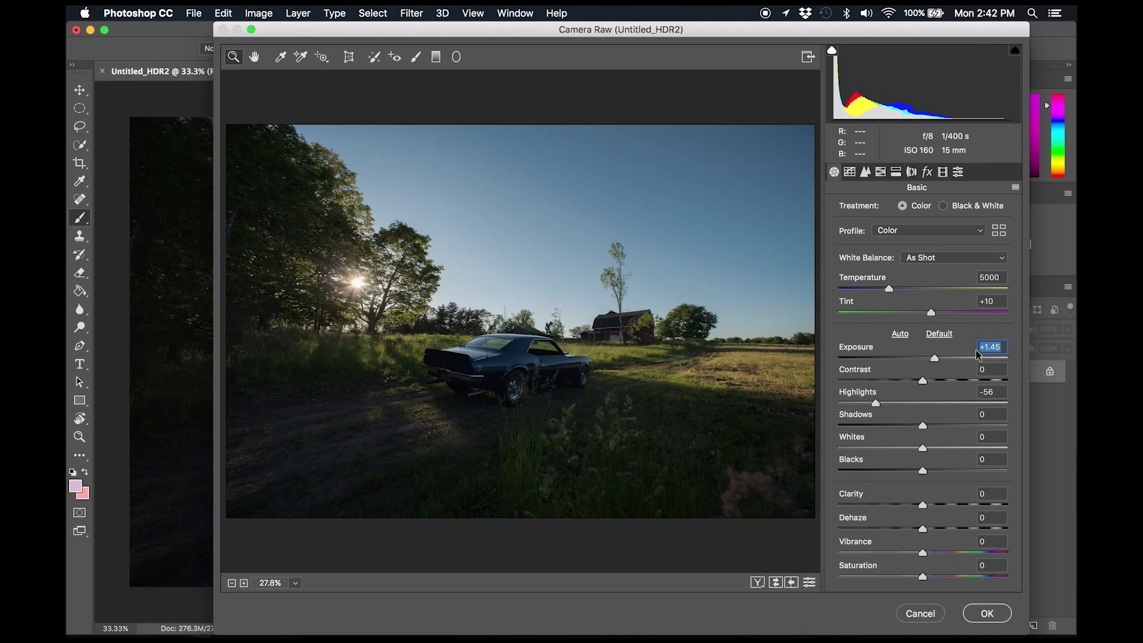
drag(925, 424, 1002, 428)
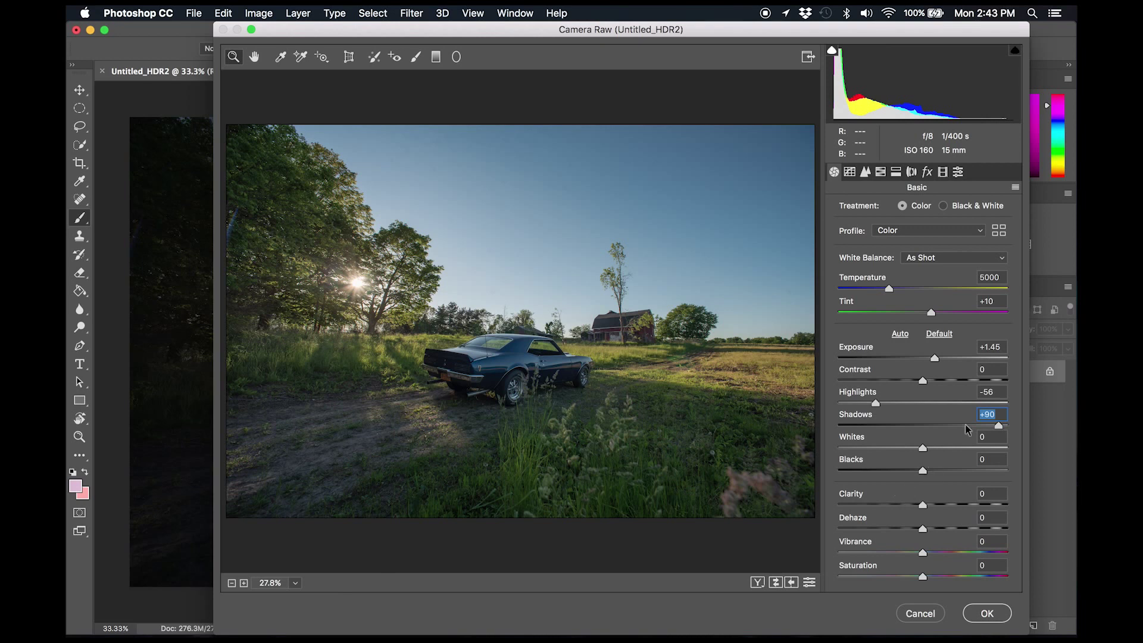
drag(875, 403, 846, 404)
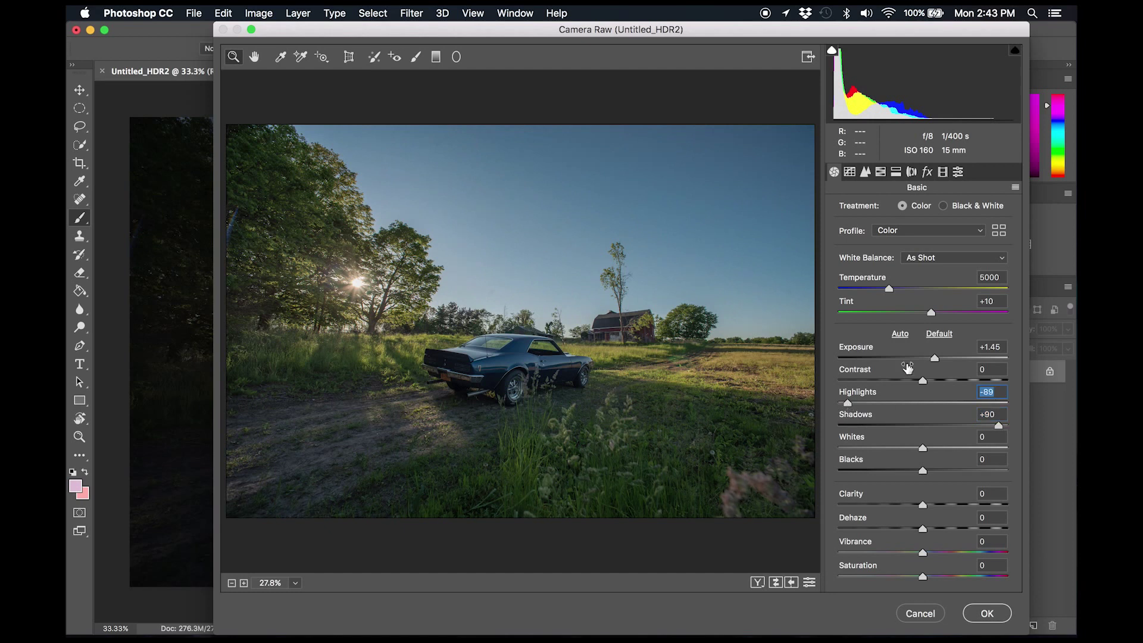
Step: Fine-tune the merged image's exposure to about +1.90
click(988, 348)
text(1.65)
key(Return)
key(Up)
key(Up)
key(Up)
key(Up)
key(Up)
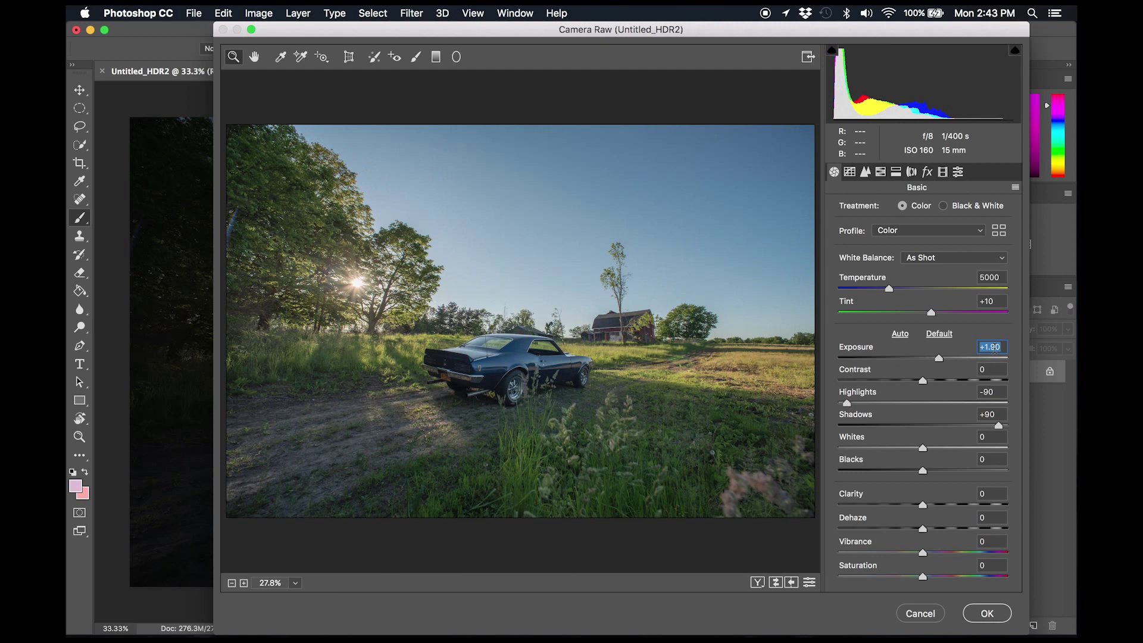
key(Up)
key(Up)
key(Down)
key(Down)
key(Down)
key(Up)
key(Down)
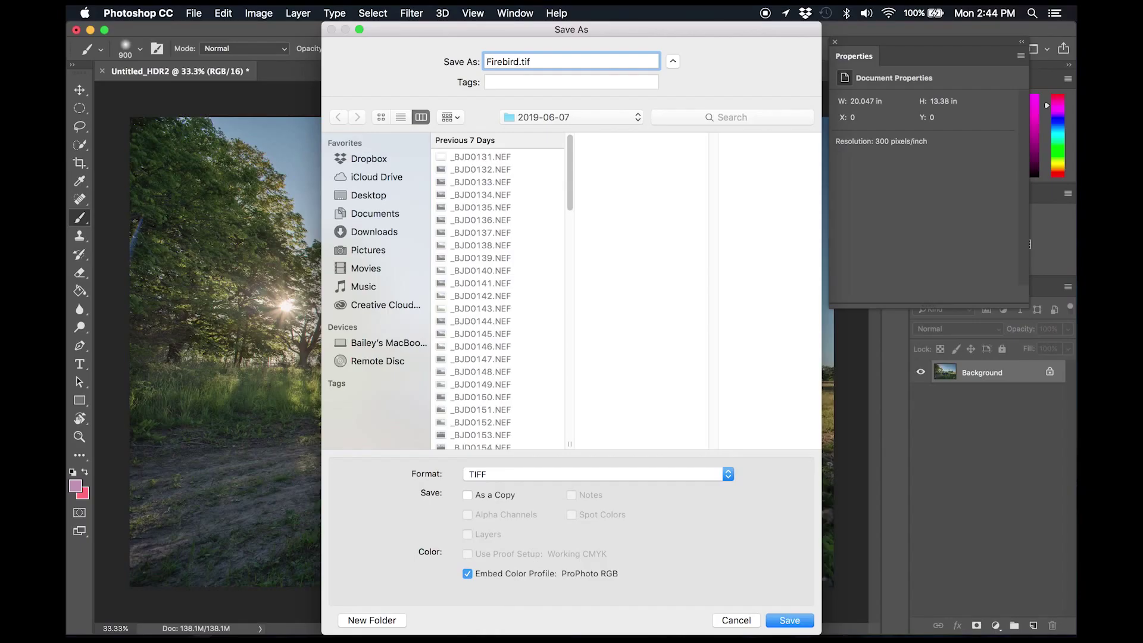
Step: Save the toned HDR image in the 2019-06-07 folder as a TIFF named Firebird_Hdr_3.tif
text(Hdr_3)
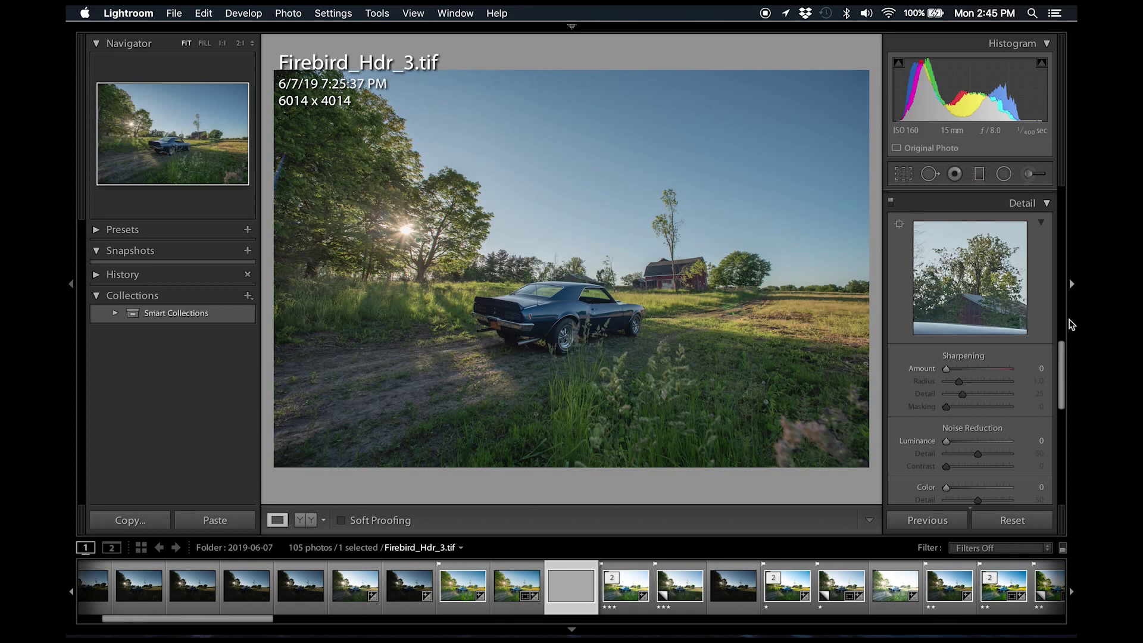
Step: In Lightroom, set Firebird_Hdr_3.tif's basic tones to exposure +0.30, contrast +9, shadows +14 and blacks -18
scroll(985, 335, up, 10)
scroll(985, 338, down, 1)
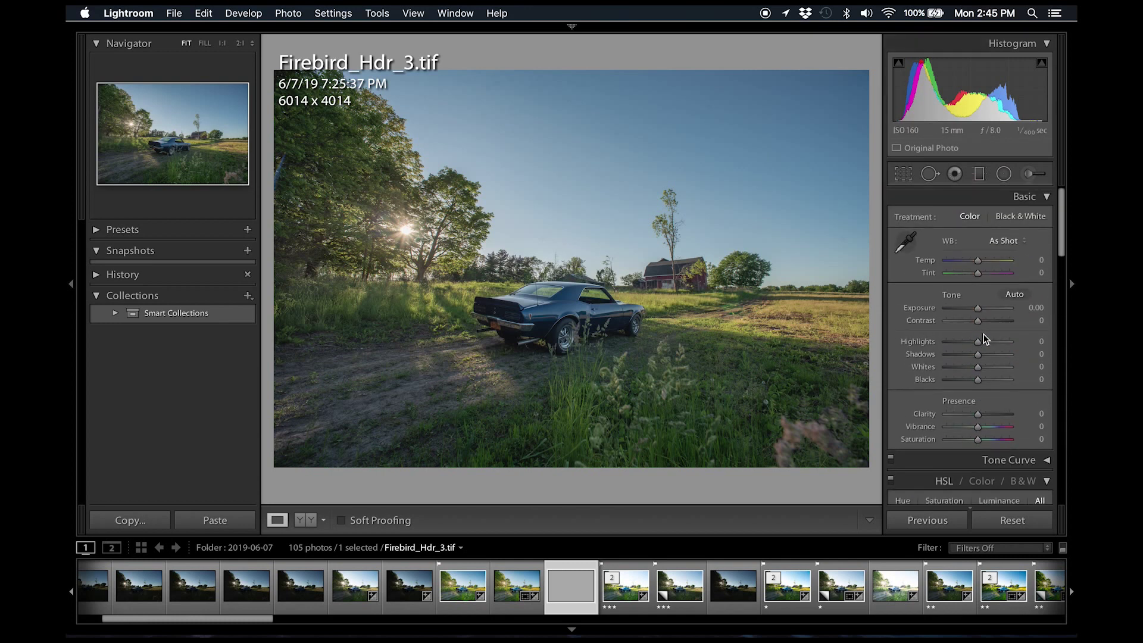
click(1036, 307)
key(Up)
key(Up)
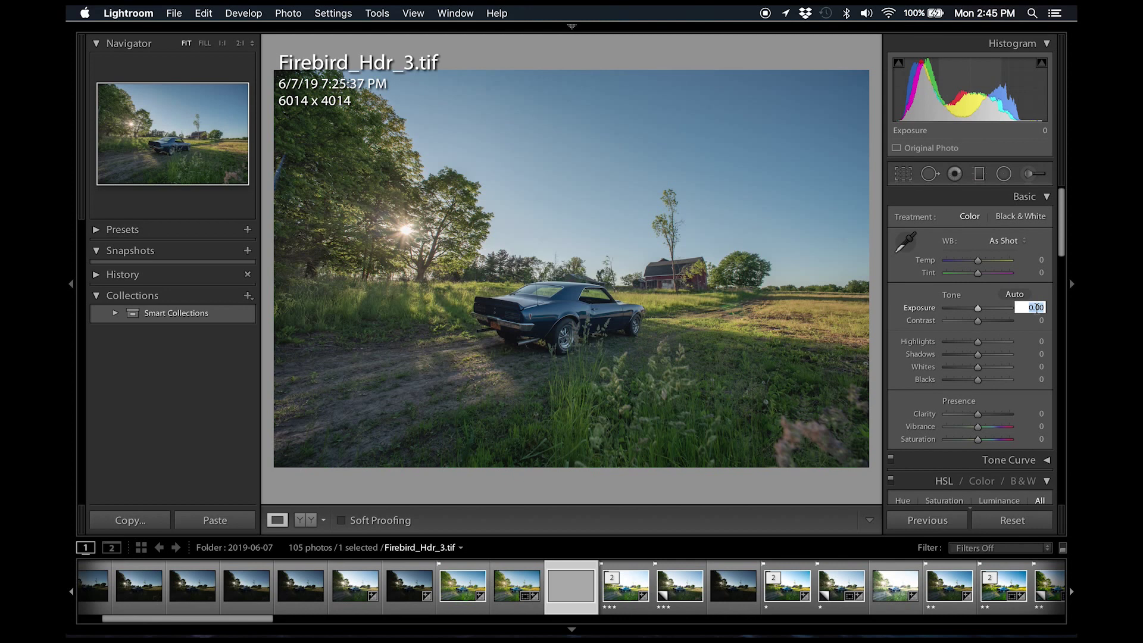
key(Up)
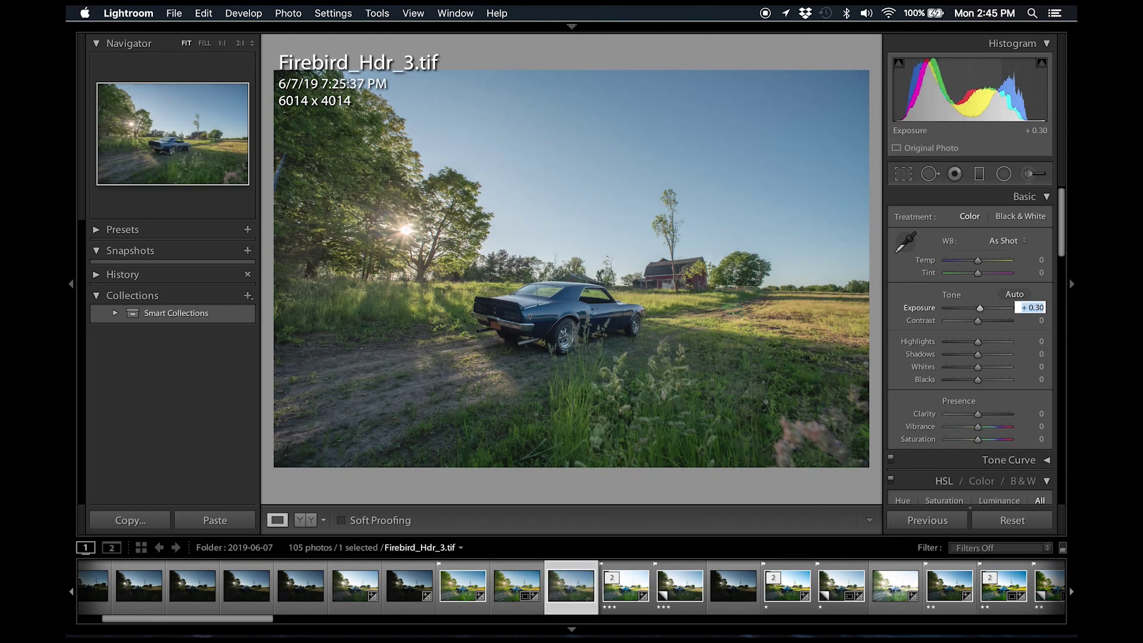
drag(982, 324, 984, 323)
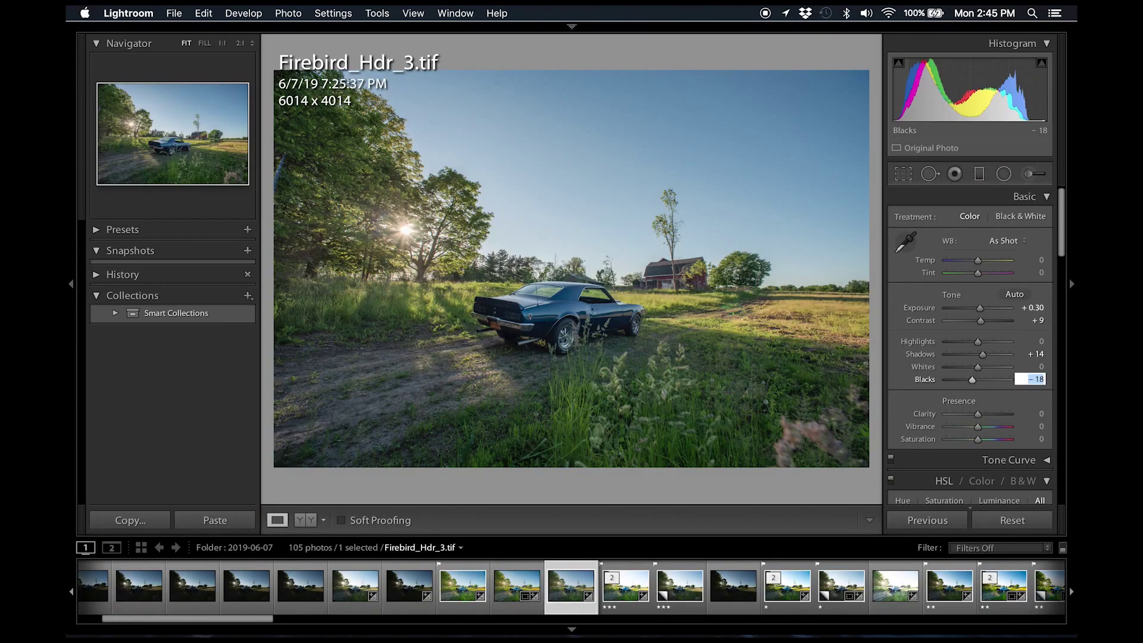
Step: Boost the photo's colors with vibrance +15 and saturation +16
click(1037, 426)
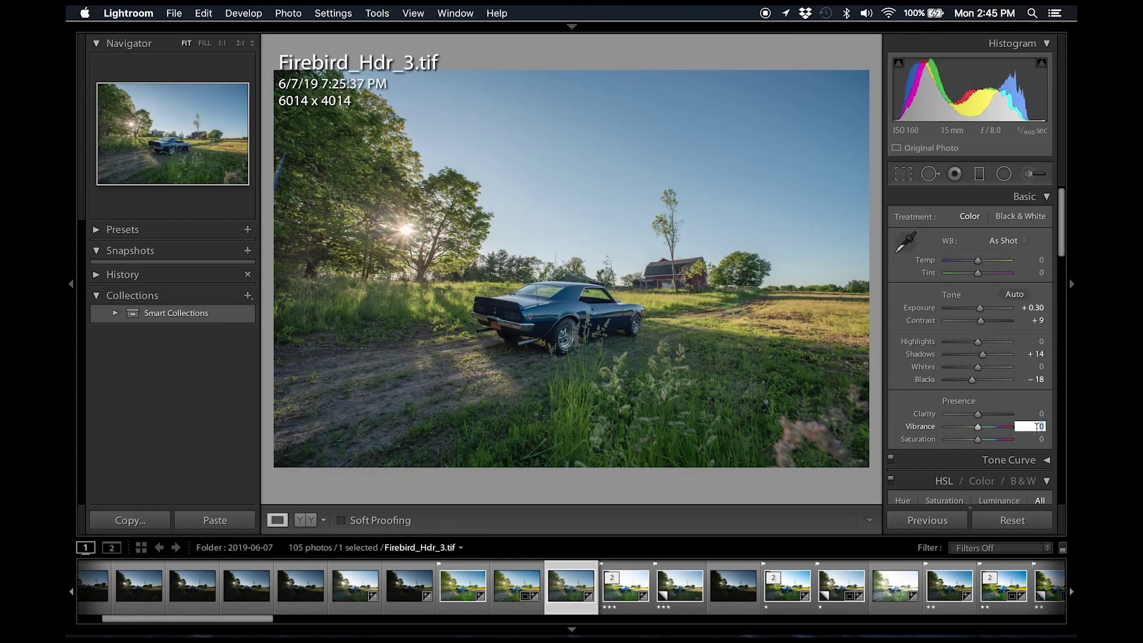
text(11)
key(Return)
key(Tab)
text(4)
key(Return)
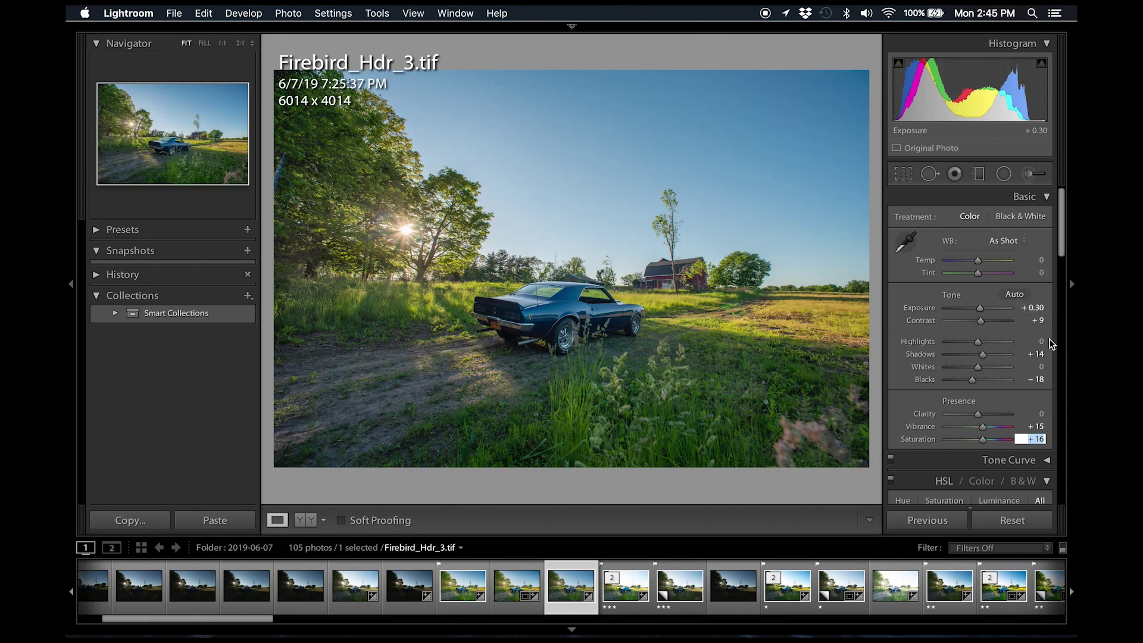
Step: Raise the photo's shadows to +40 and its whites to +15
click(1034, 353)
text(24)
key(Return)
key(shift+Up)
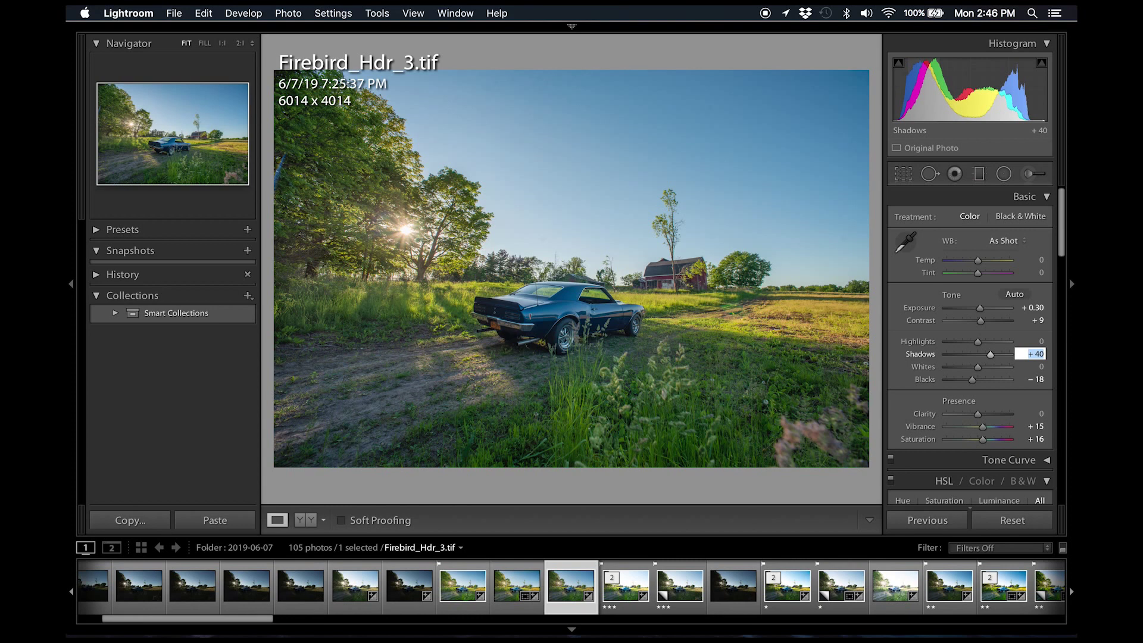
key(Down)
click(1034, 366)
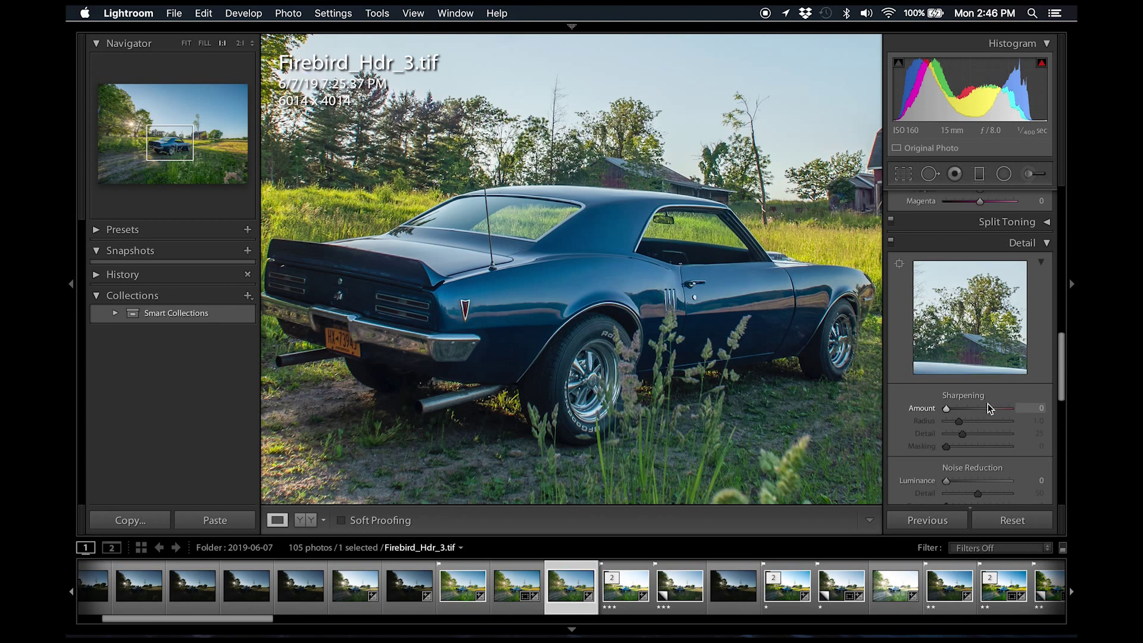
Step: Sharpen the car photo with an amount of about 51 and masking of 75, using the masking preview
key(alt)
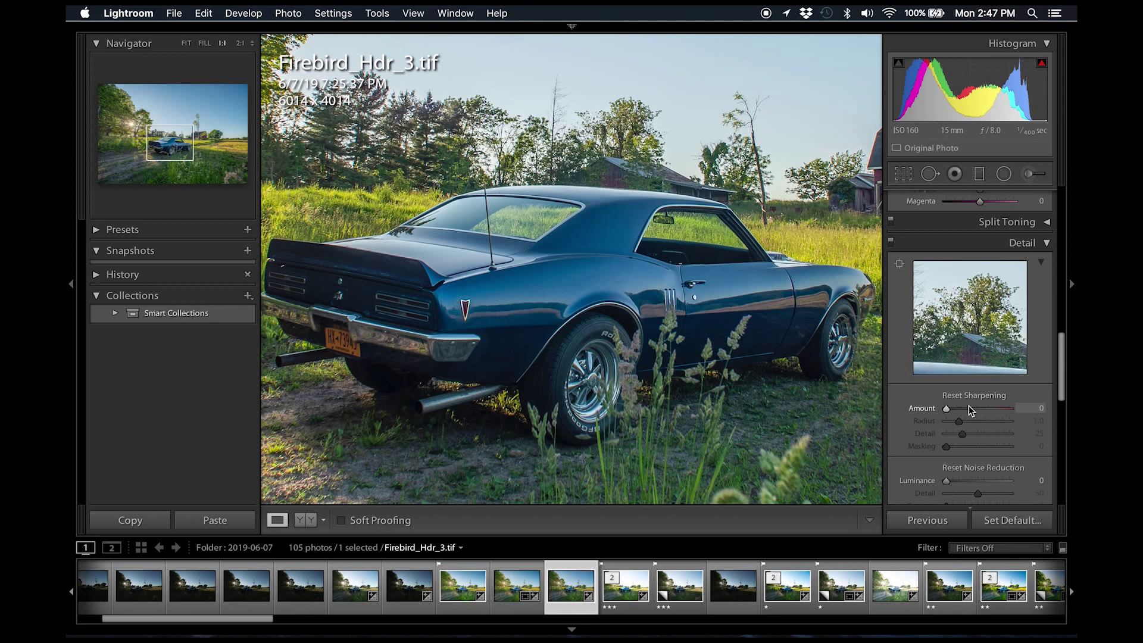
key(alt)
drag(947, 409, 987, 449)
key(alt)
drag(986, 444, 995, 447)
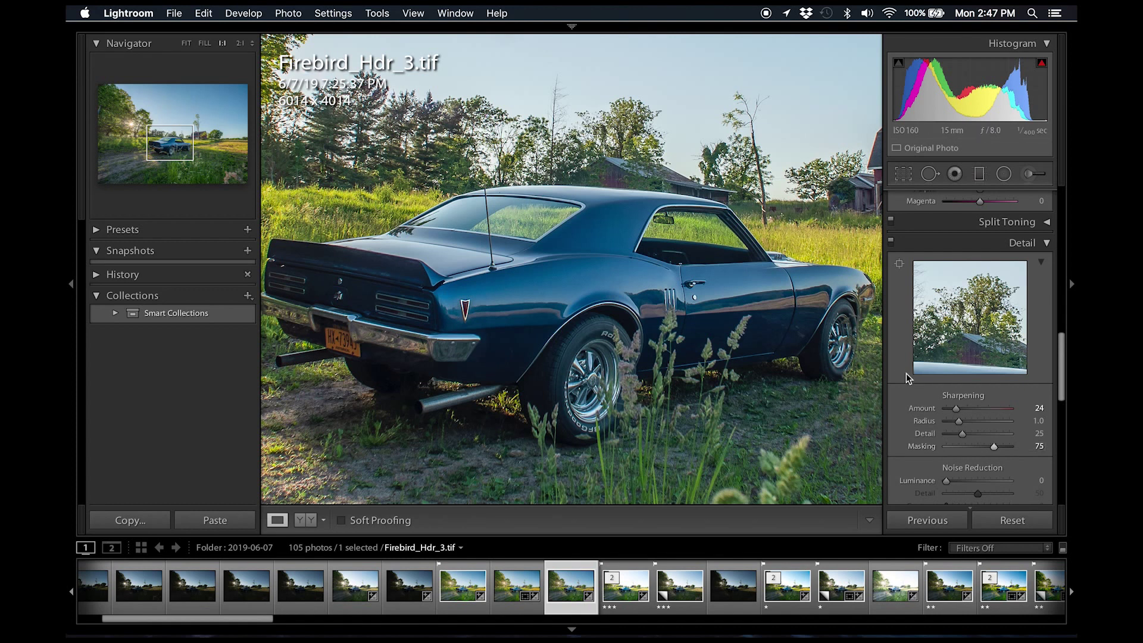
click(969, 409)
drag(972, 406, 971, 406)
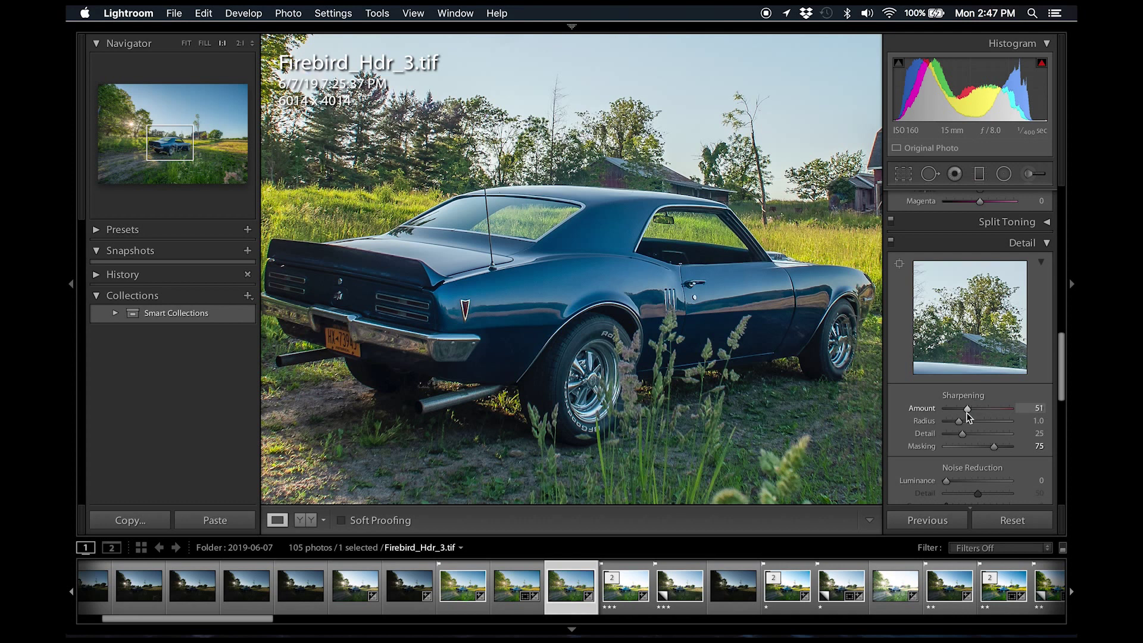
click(827, 383)
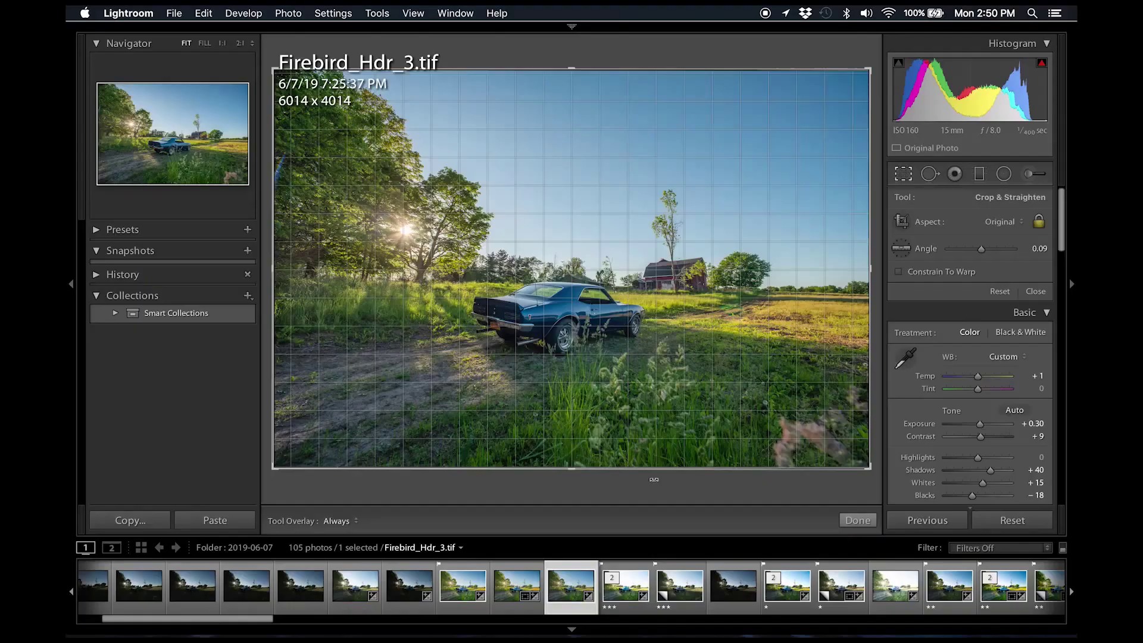
Step: Straighten the photo to an angle of -1.18 and apply an original-aspect crop of 5748 x 3837
drag(822, 470, 668, 479)
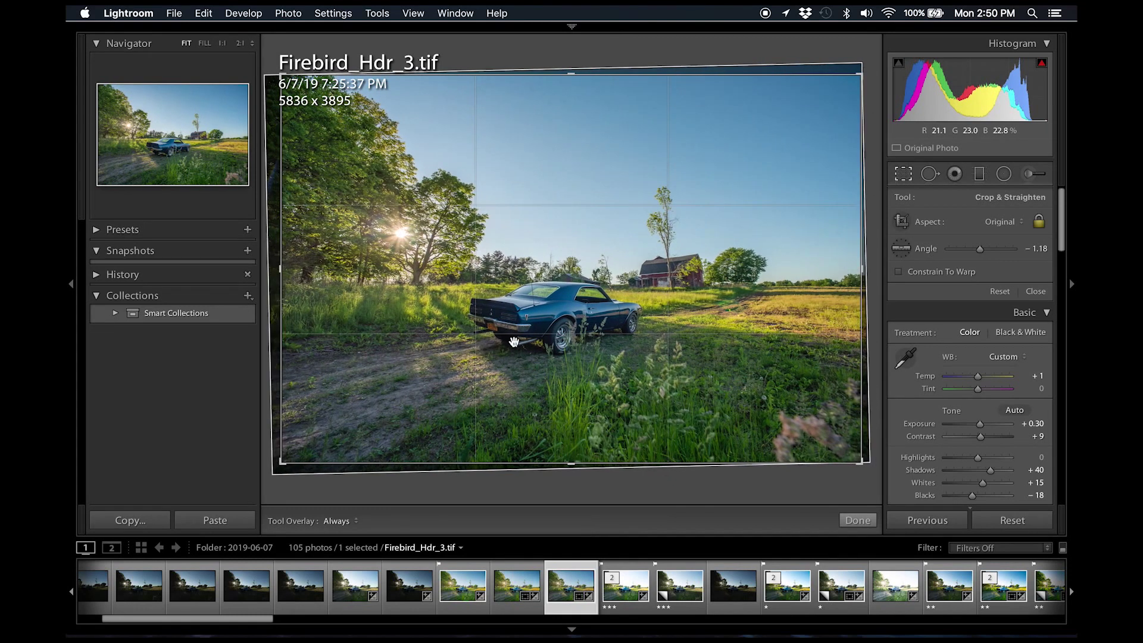
drag(288, 314, 253, 365)
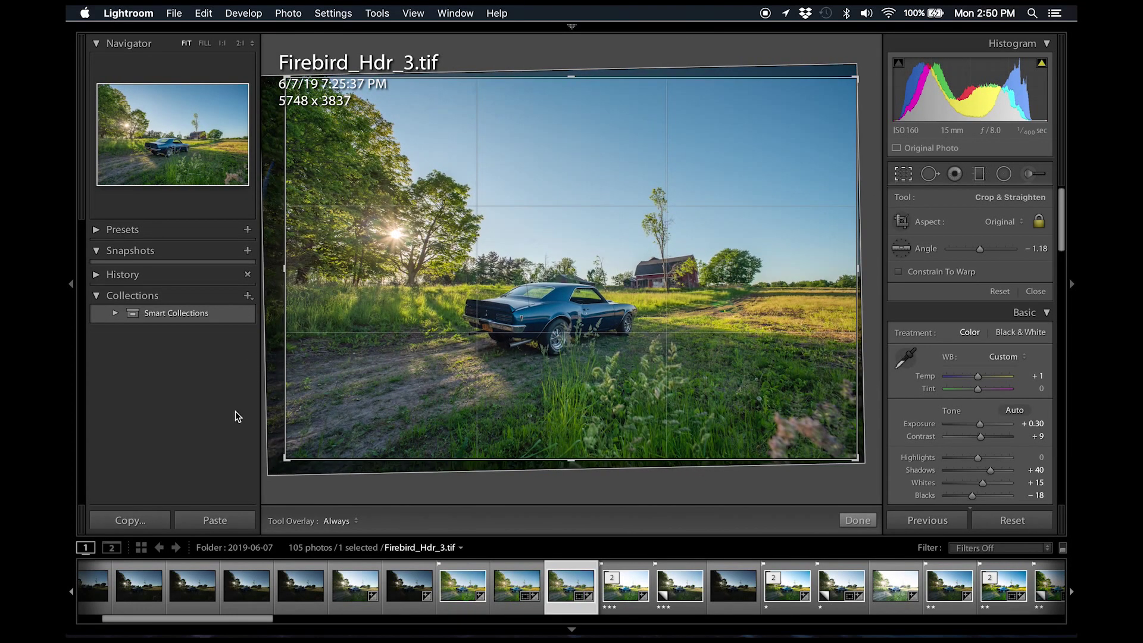
key(Return)
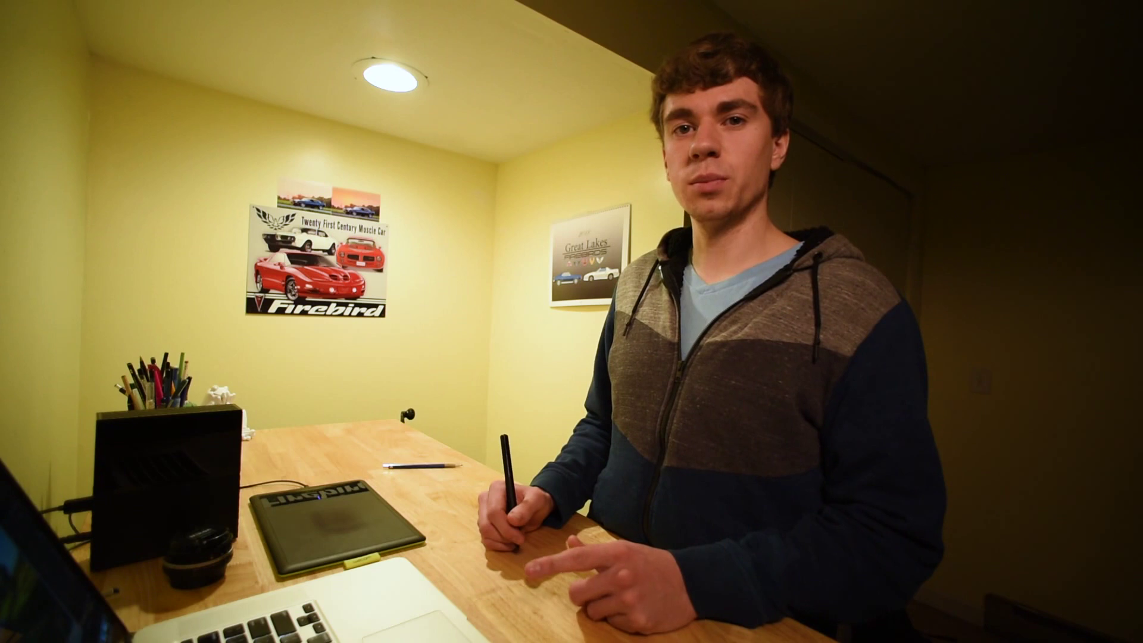